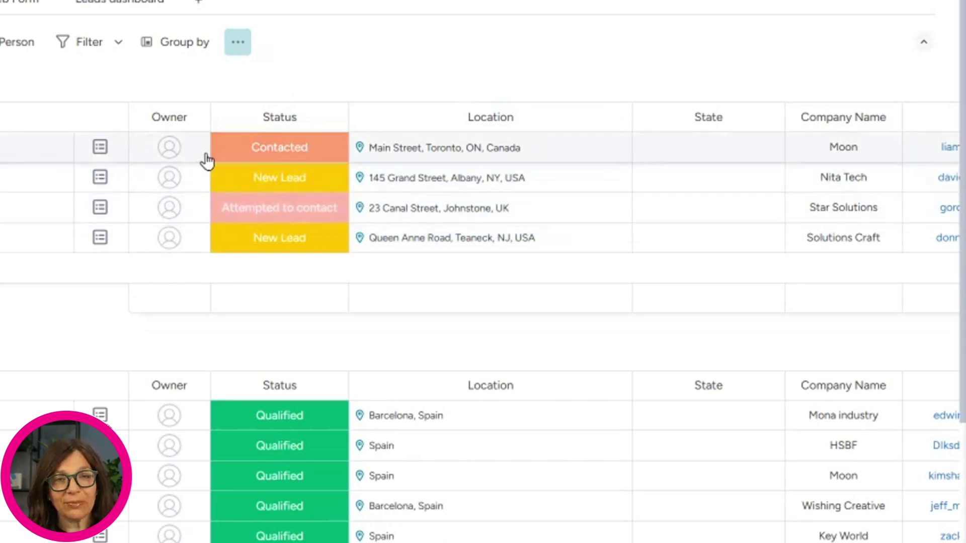
Step: Open AI autofill for the Owner column of the leads and base its Assign person action on Location
left_click_drag(384, 126, 355, 214)
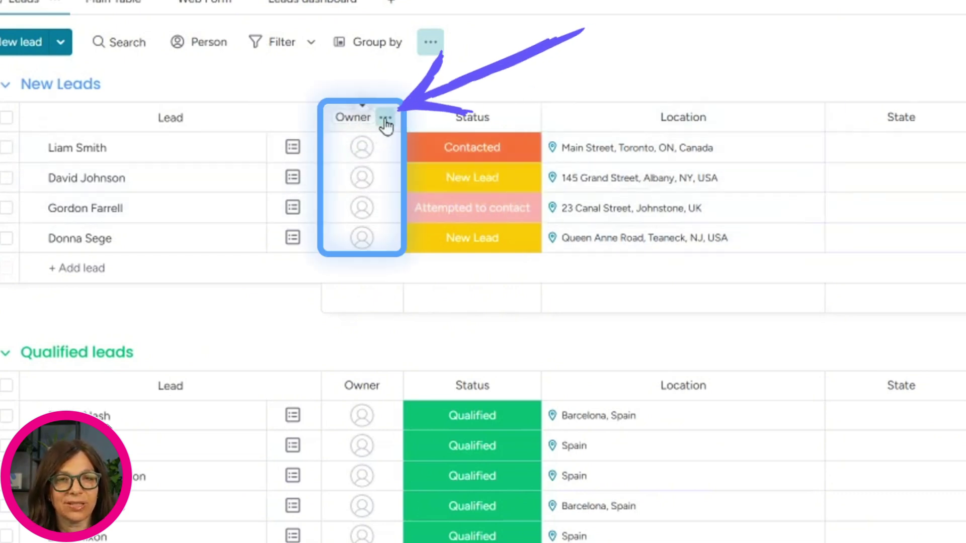
left_click(385, 120)
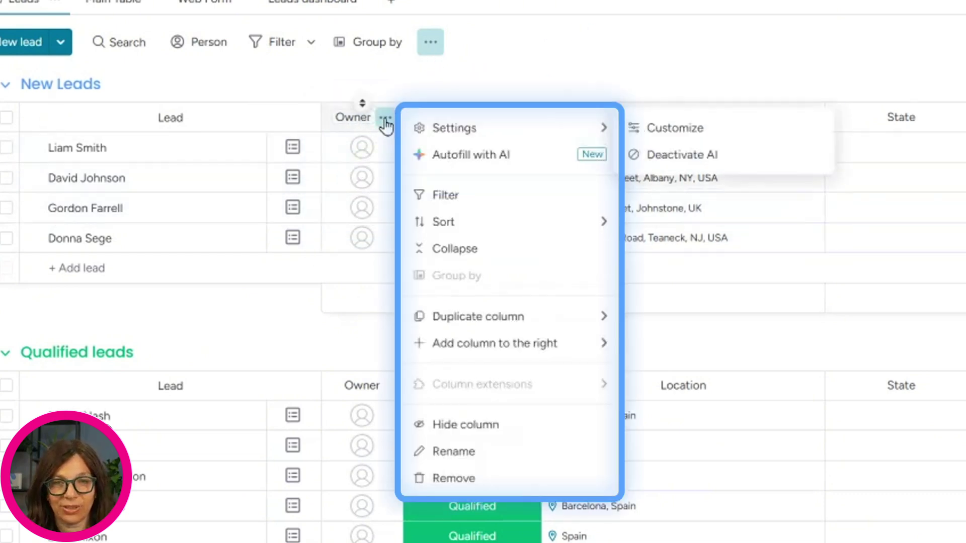
left_click(451, 156)
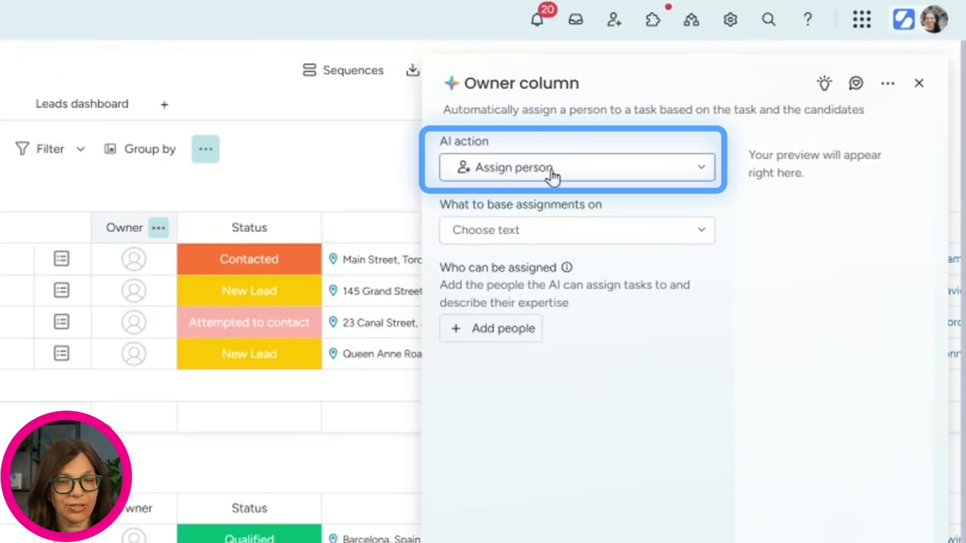
left_click(568, 231)
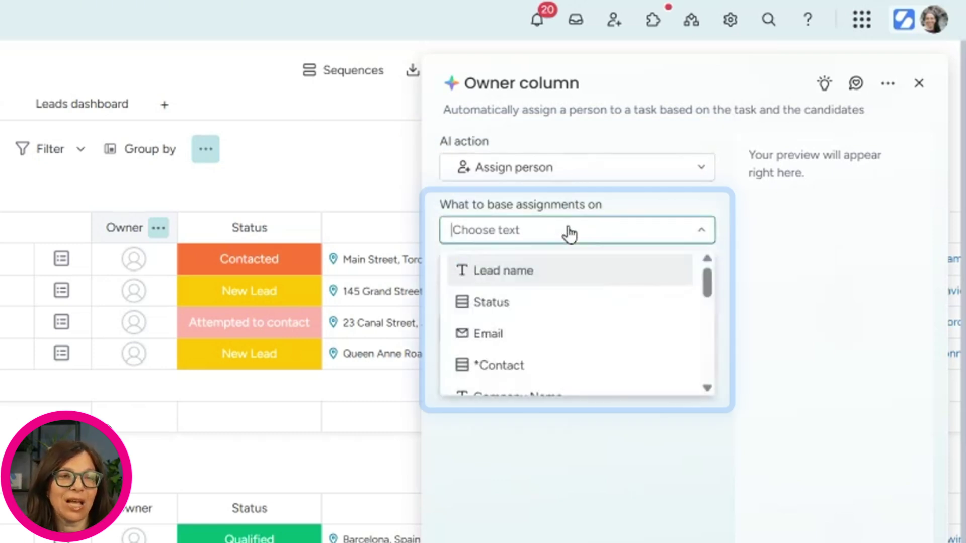
left_click_drag(708, 284, 708, 308)
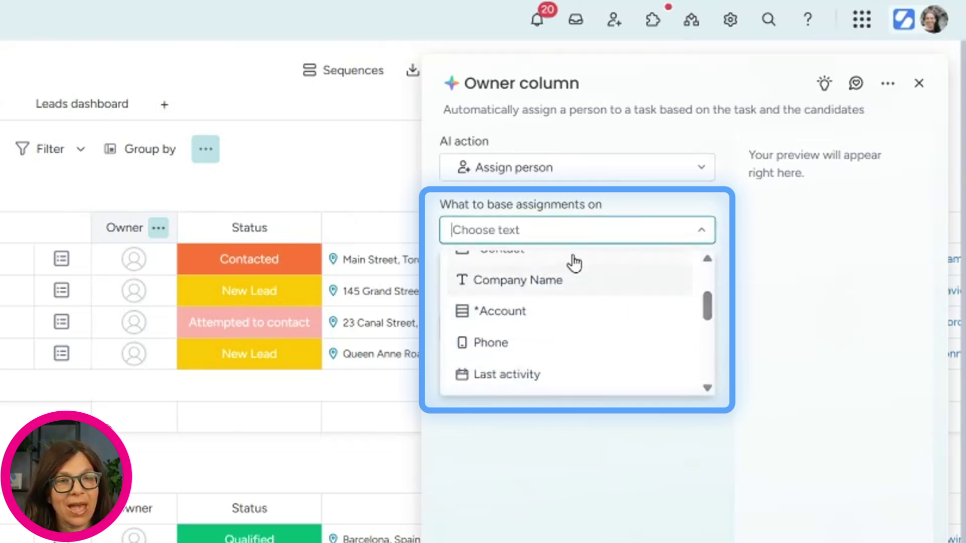
type("loca")
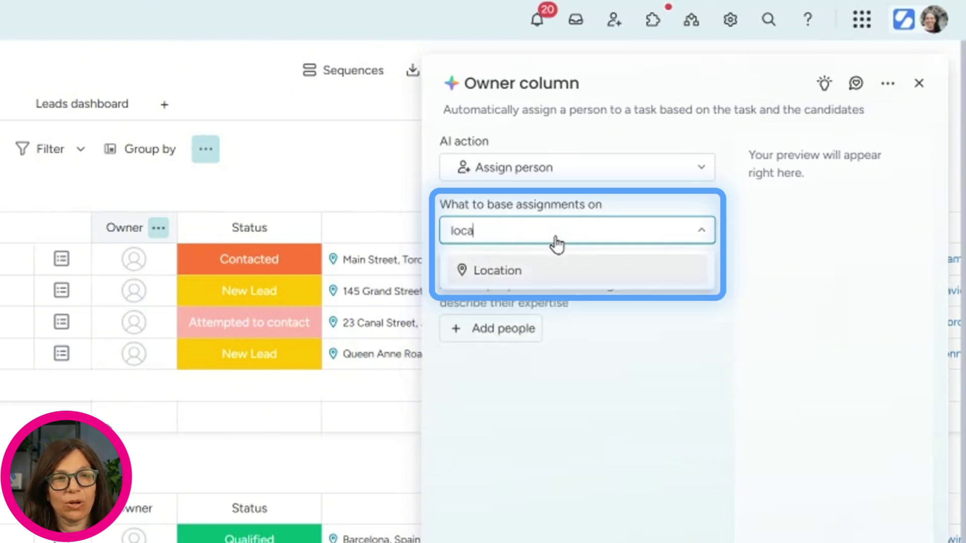
left_click(502, 282)
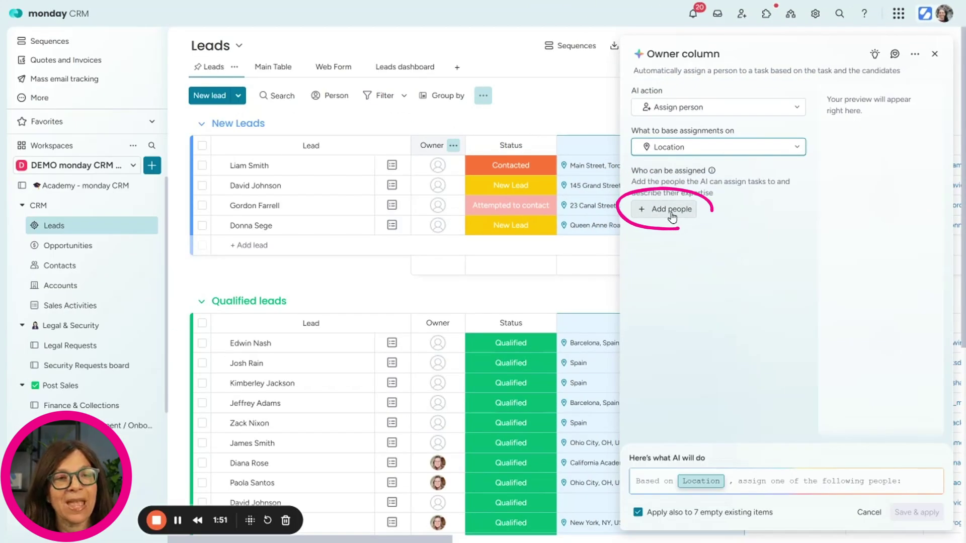
Step: Add three team members to the people the AI can assign as lead owners
left_click(672, 211)
left_click(681, 276)
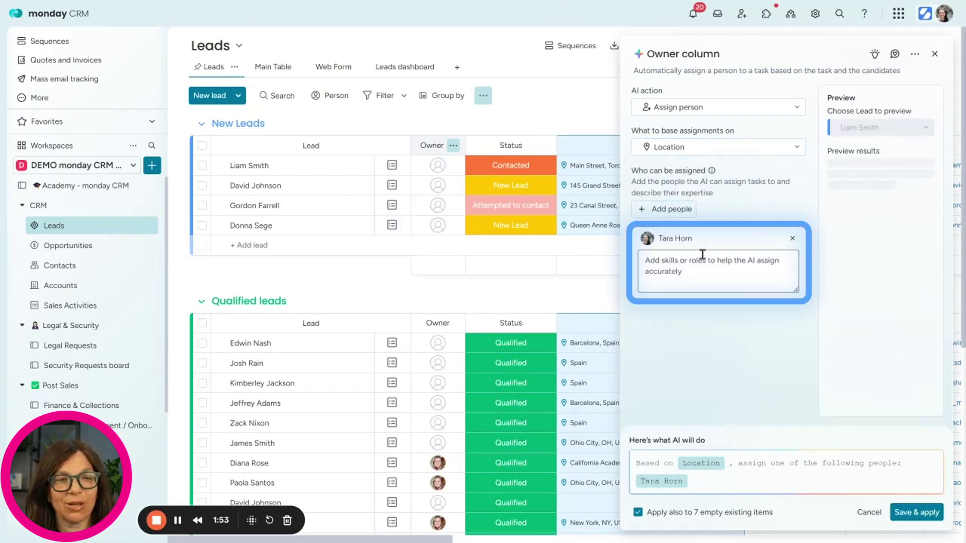
left_click(664, 209)
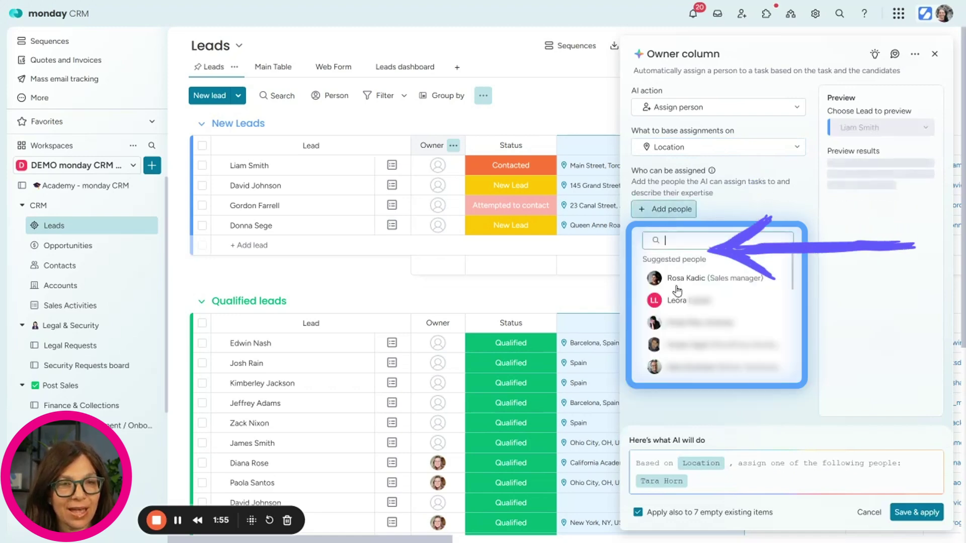
left_click(682, 300)
left_click(667, 208)
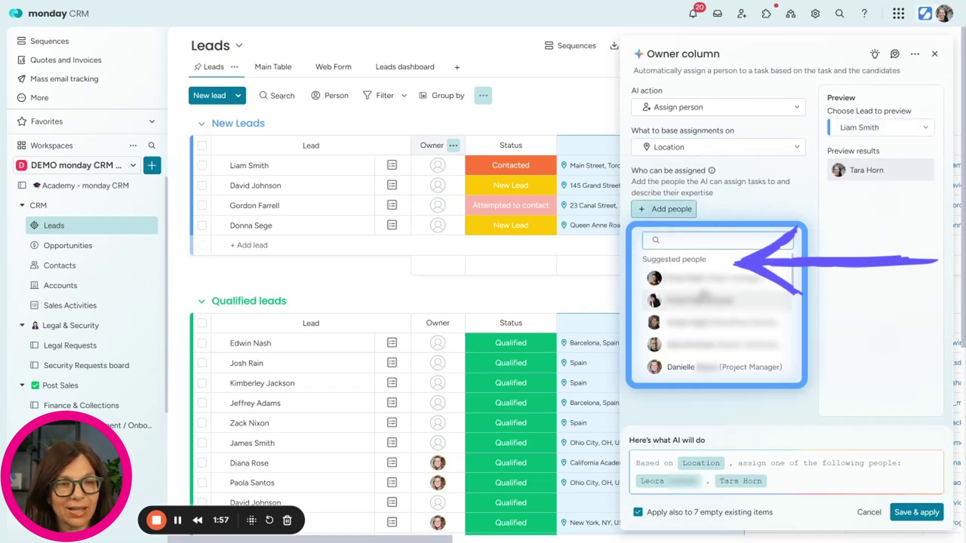
left_click(674, 308)
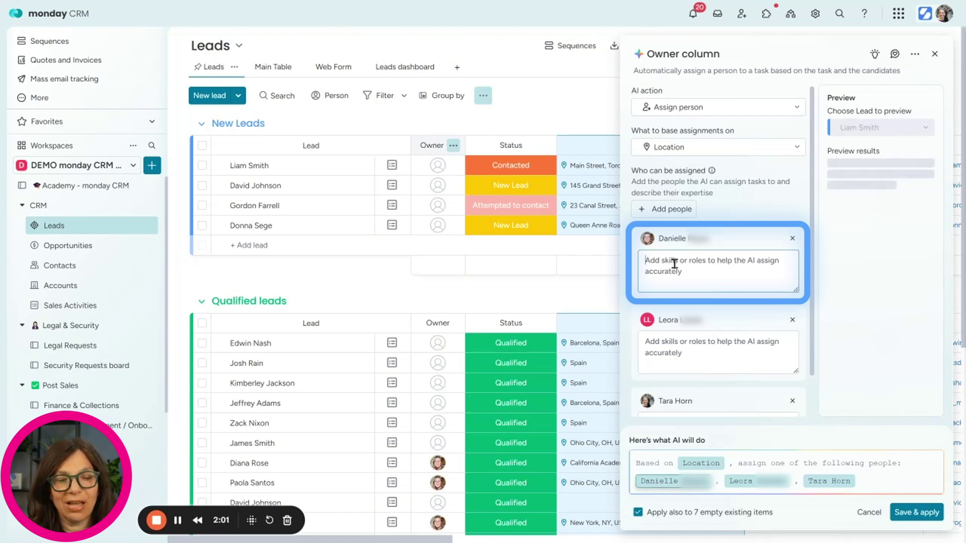
Step: Enter USA as the expertise of the first listed candidate and Canada for the second
type("USA")
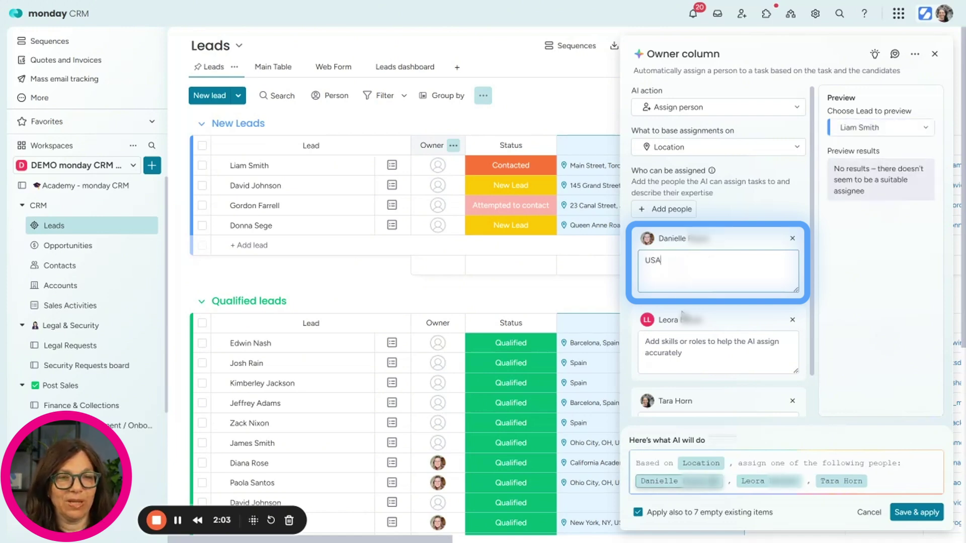
left_click(676, 342)
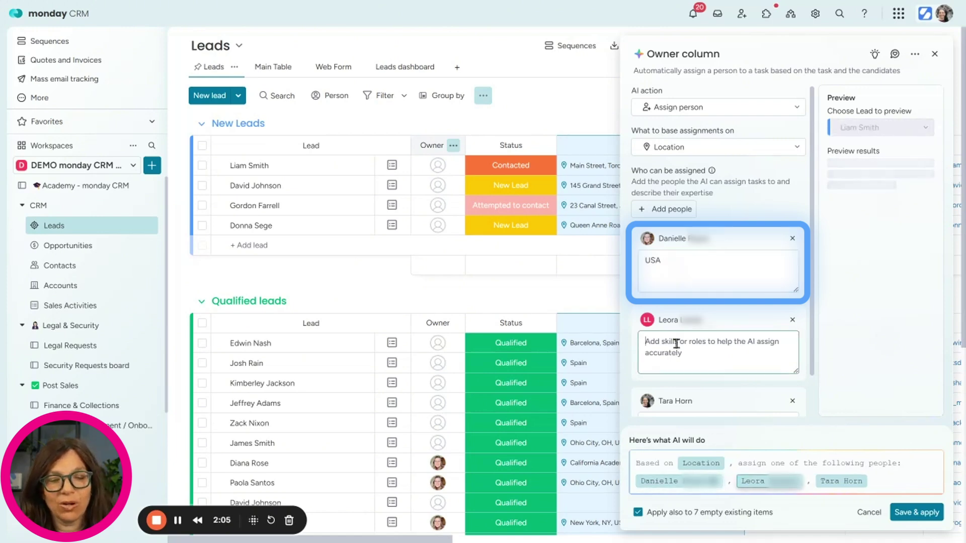
type("Can")
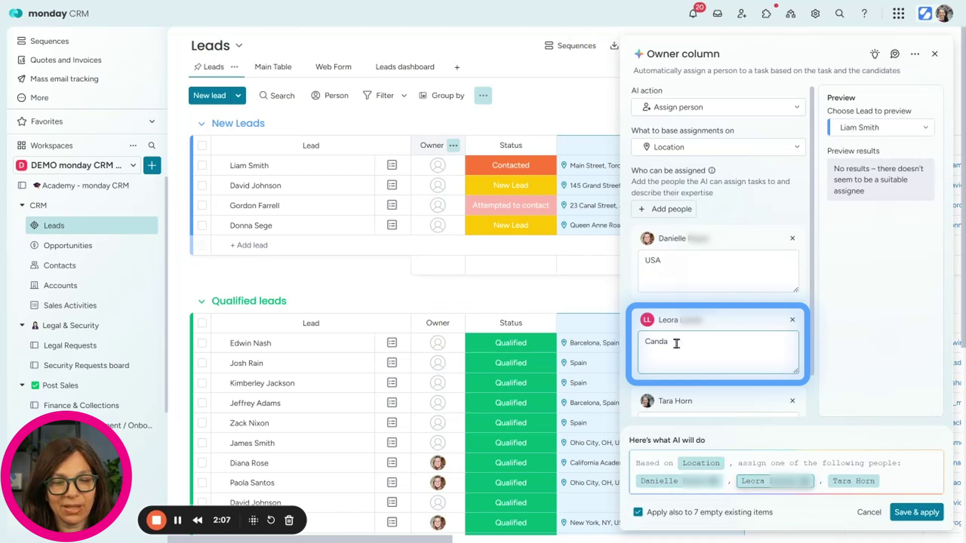
type("da")
key("BackSpace")
key("BackSpace")
type("ad")
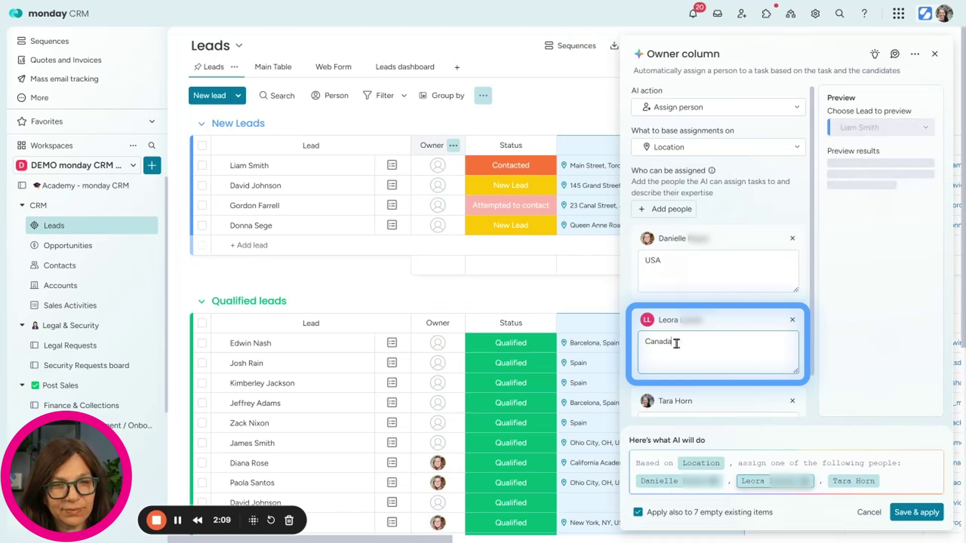
Step: Set the third candidate's expertise to UK, and save and apply the Owner autofill, including to the existing empty items
scroll(814, 303, "down", 2)
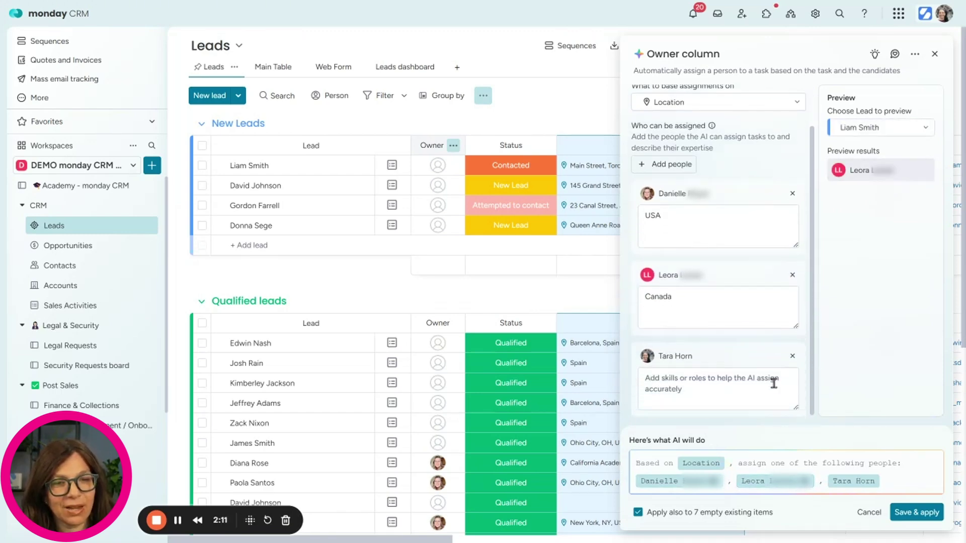
left_click(727, 383)
type("U")
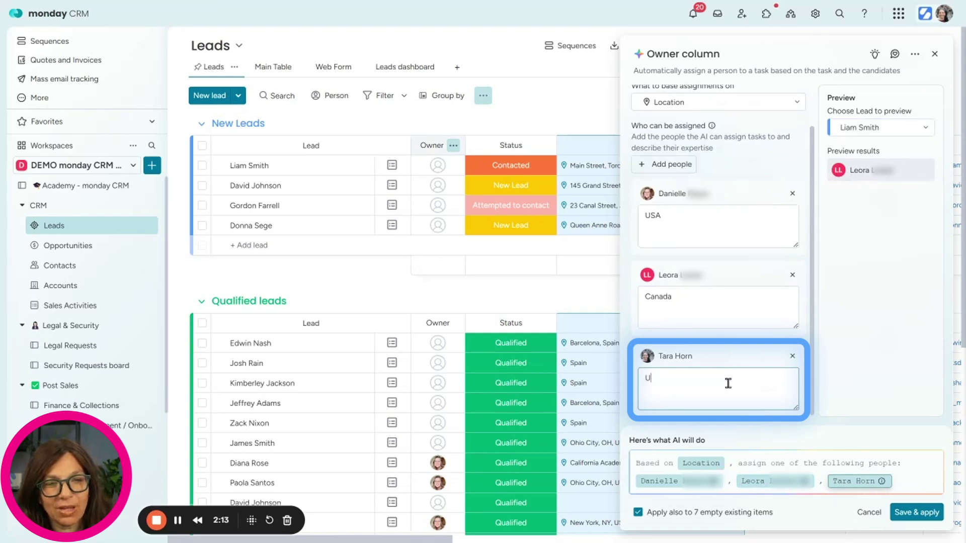
type("K")
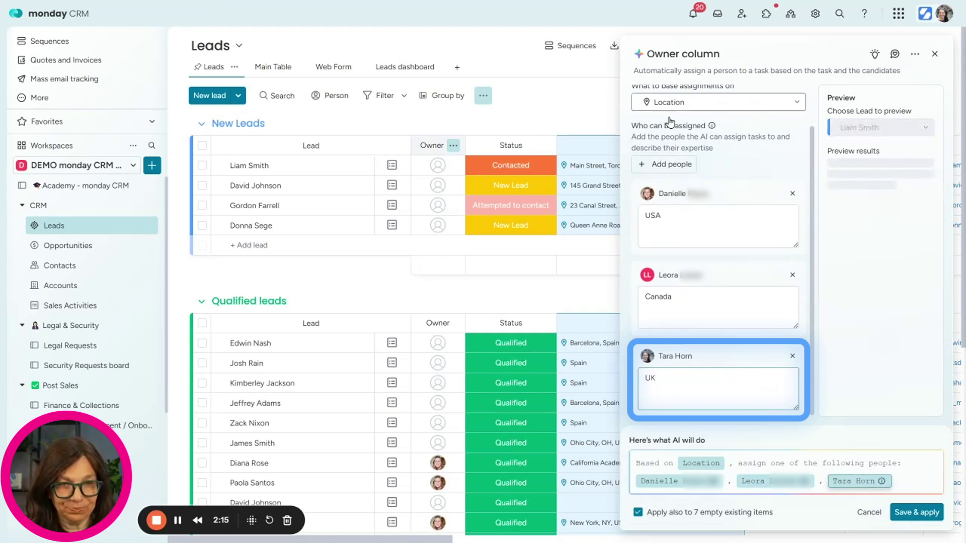
left_click(680, 484)
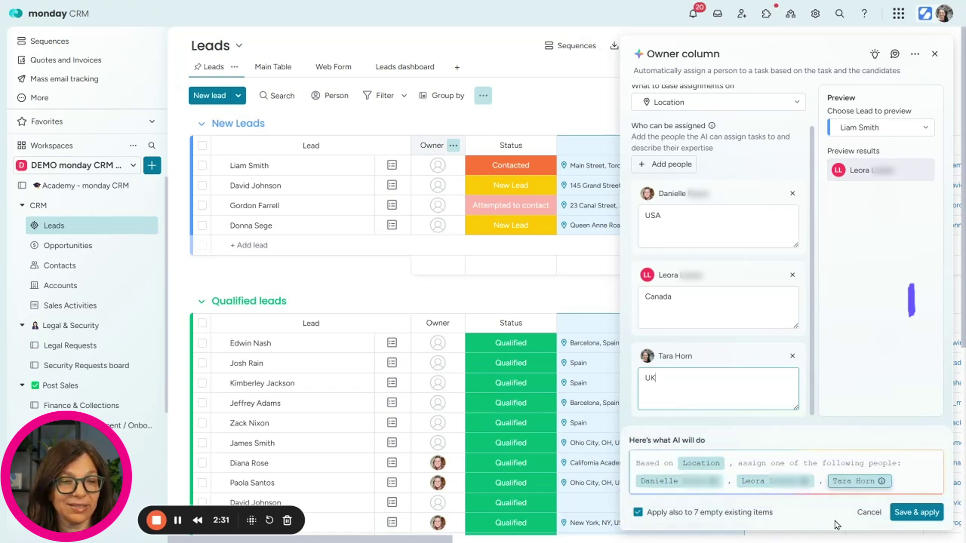
left_click(915, 512)
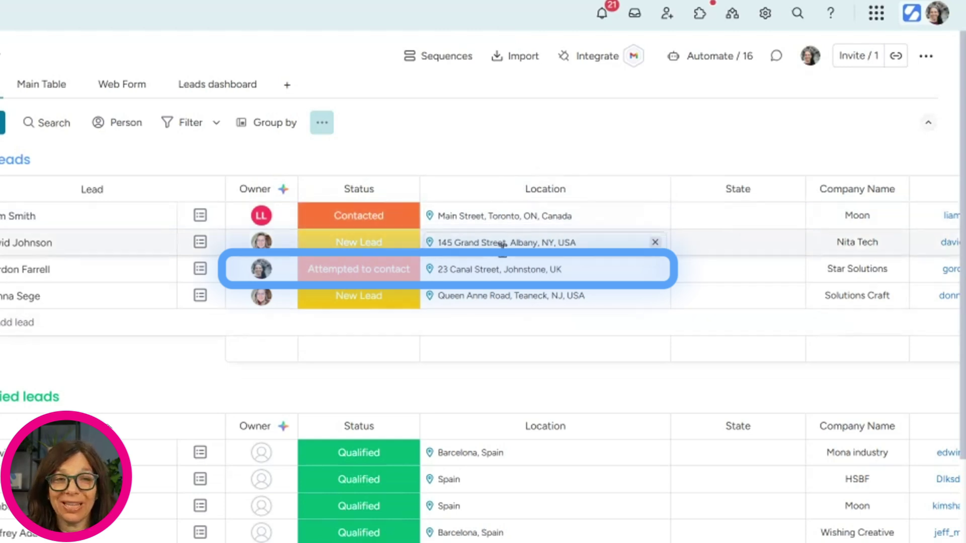
Step: Replace the UK location of the third new lead with the suggested Albany, NY, USA address
left_click(655, 269)
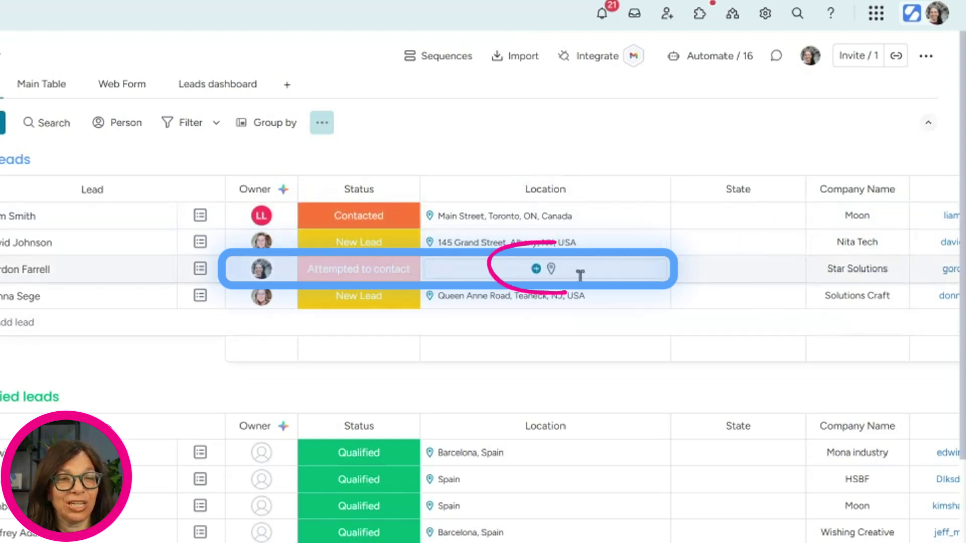
left_click(570, 267)
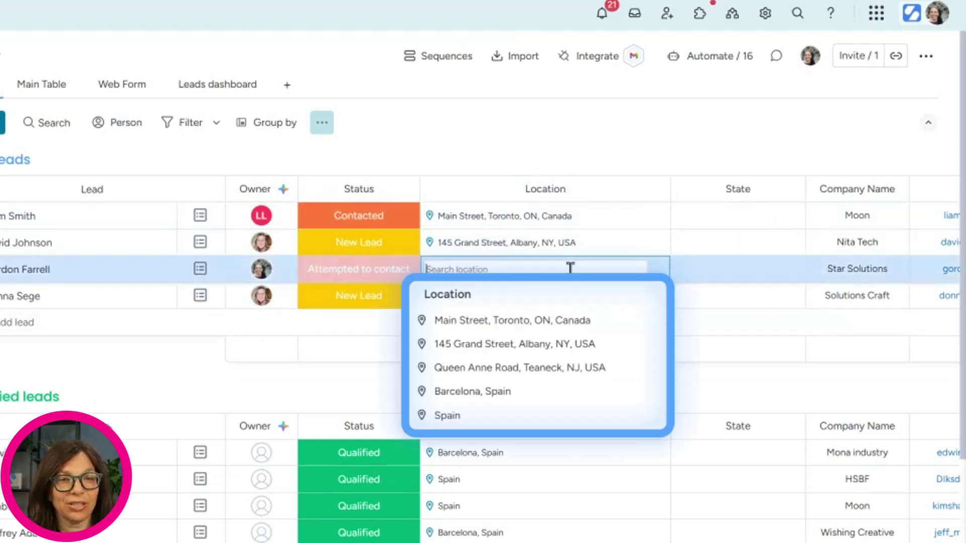
left_click(560, 344)
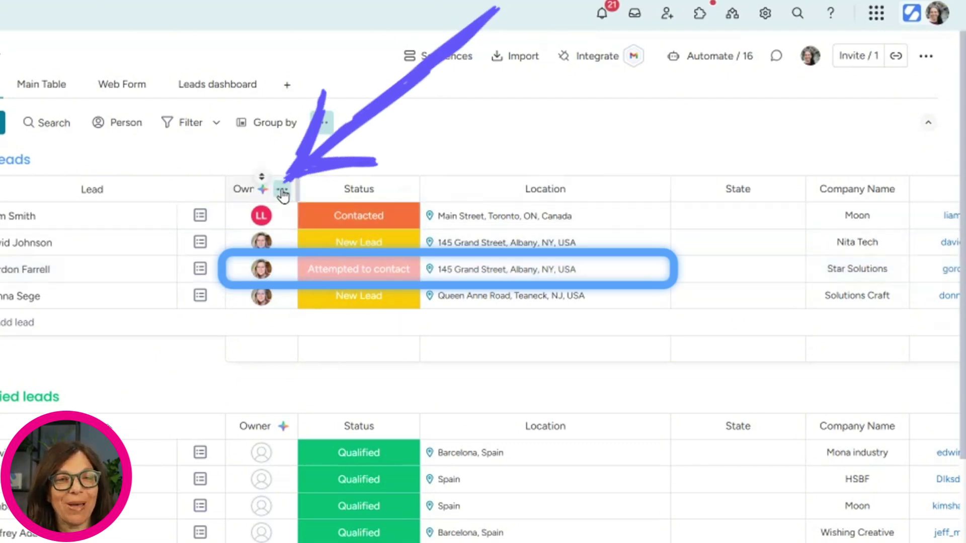
Step: Deactivate AI autofill on the Owner column
left_click(280, 190)
mouse_move(322, 226)
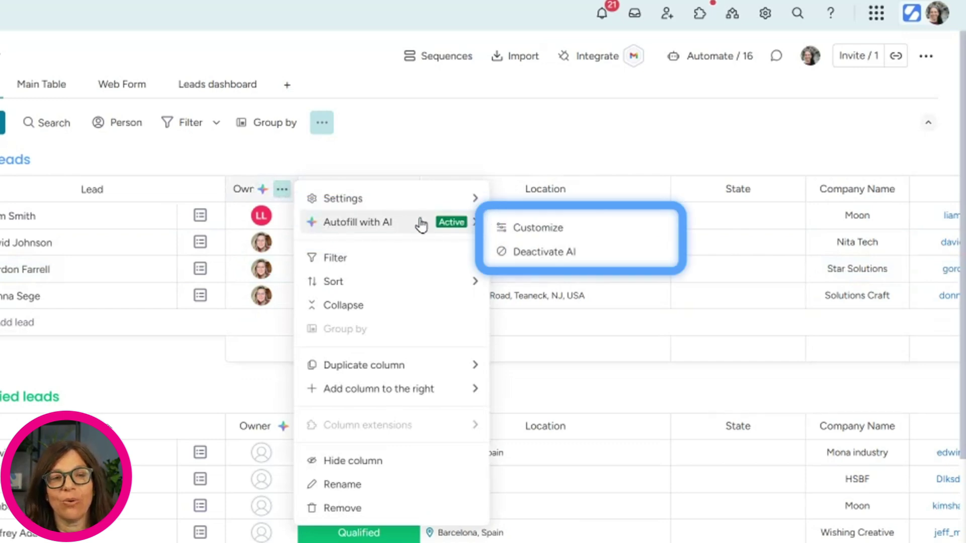
left_click(549, 252)
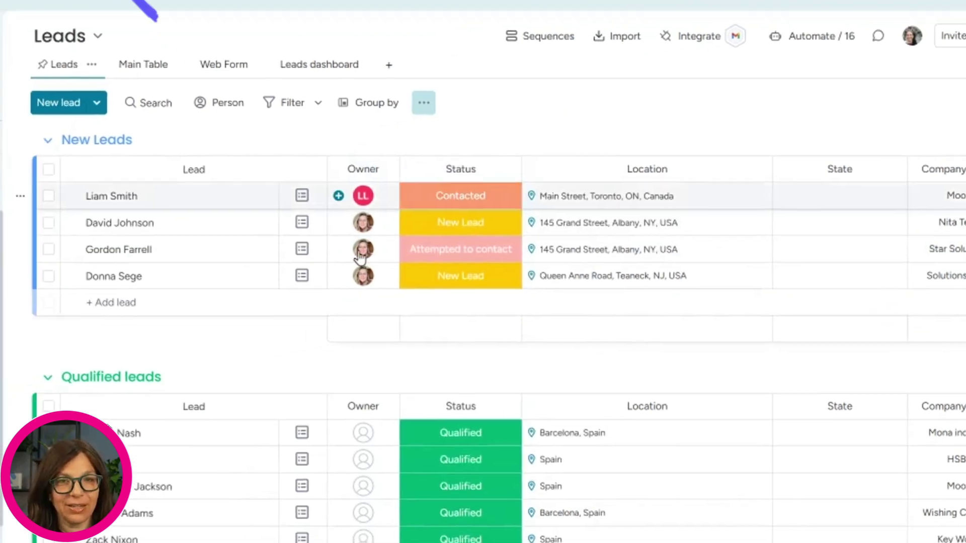
Step: Remove the assigned owner from each of the four leads in the New Leads group
left_click(342, 213)
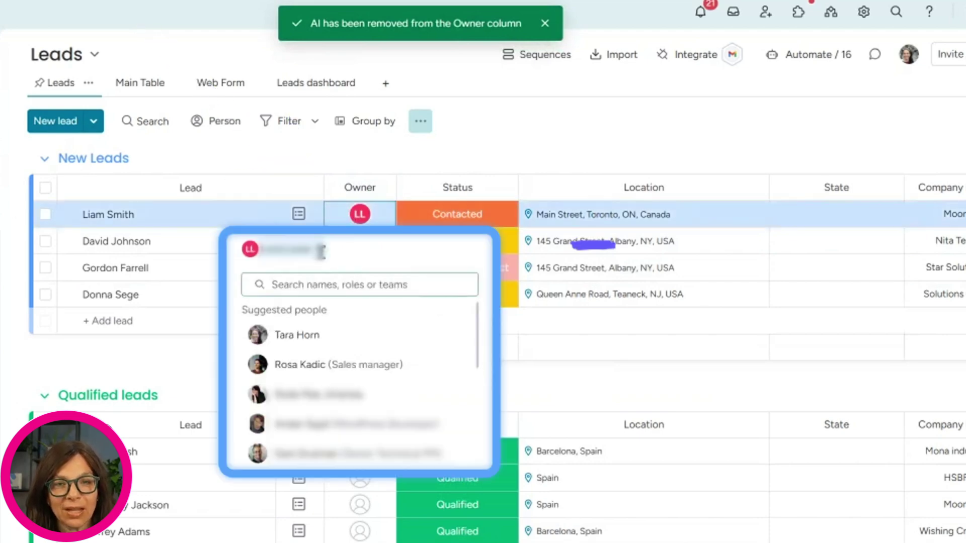
left_click(326, 250)
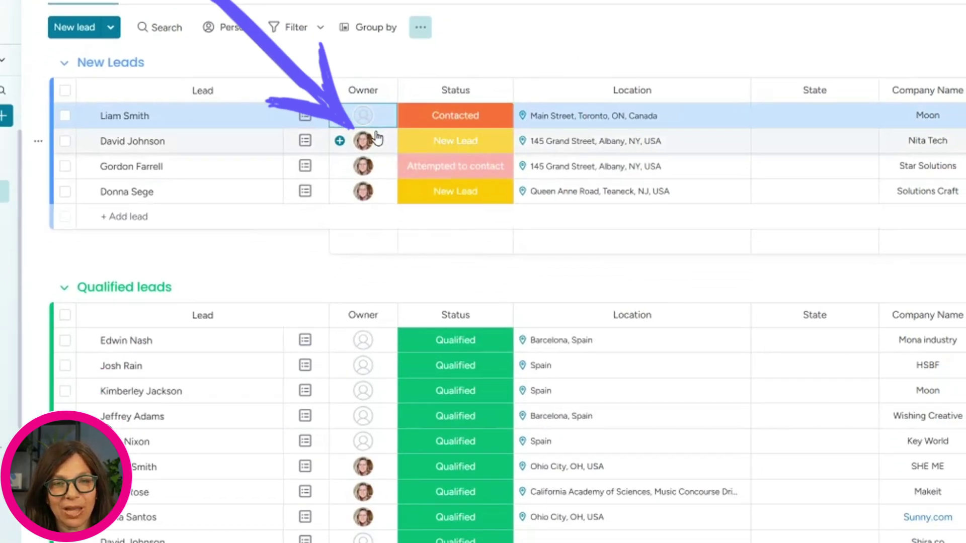
left_click(364, 241)
left_click(331, 174)
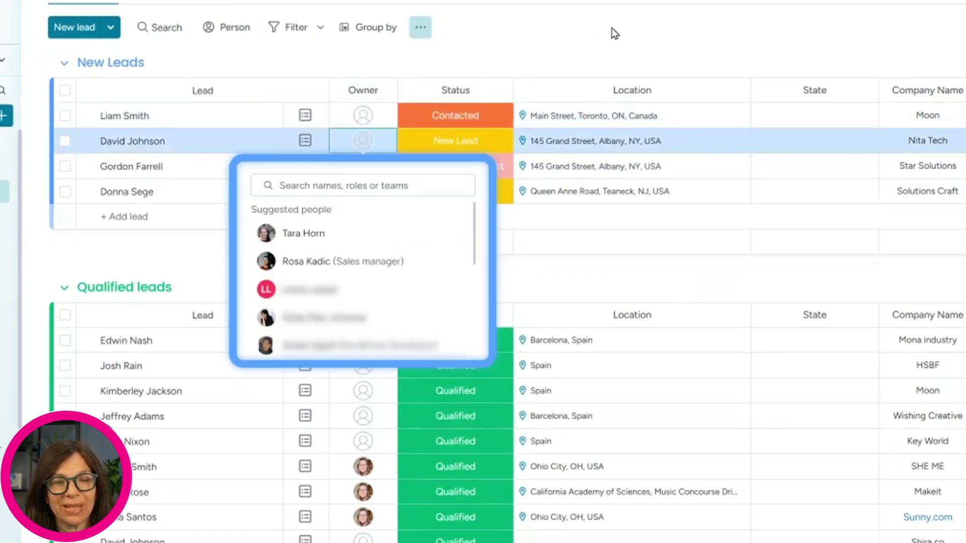
left_click(611, 28)
left_click(382, 166)
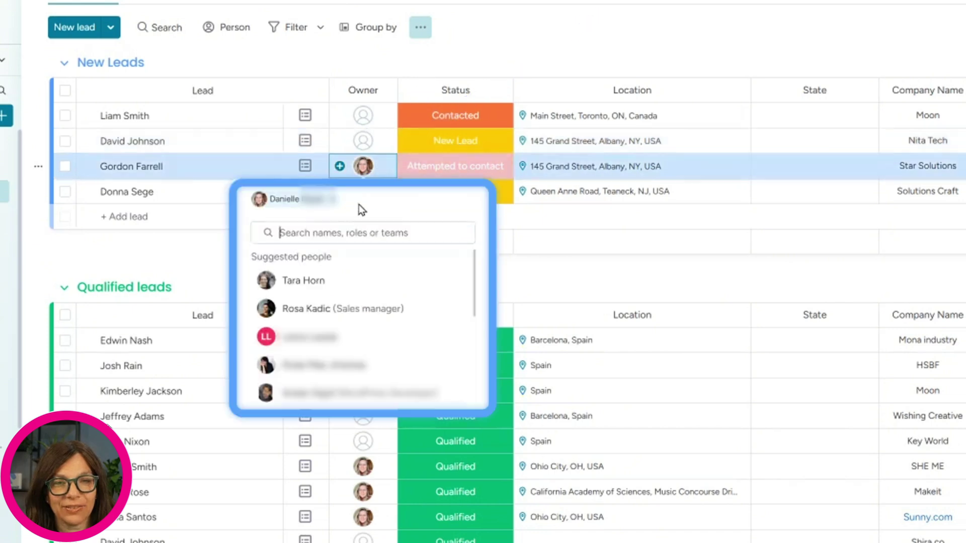
left_click(327, 197)
left_click(681, 14)
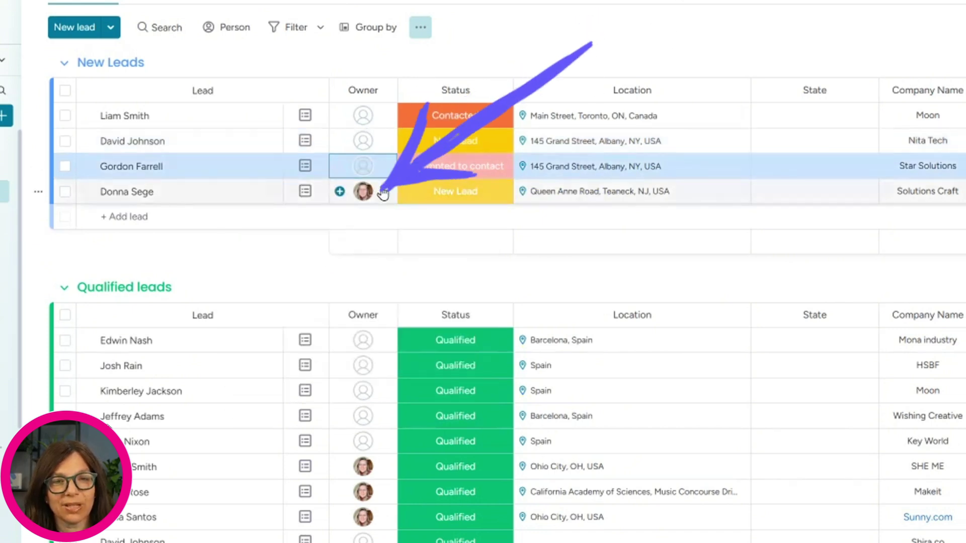
left_click(382, 194)
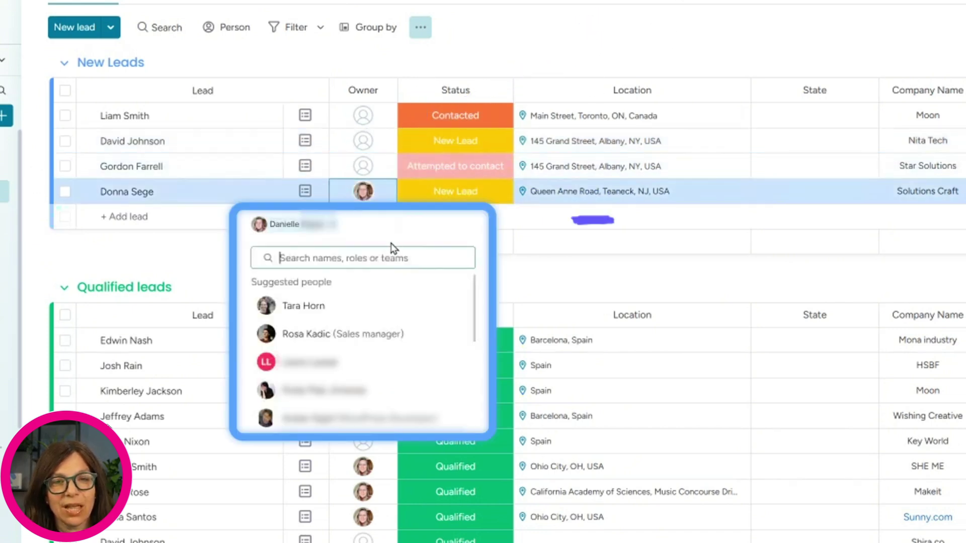
left_click(332, 223)
left_click(696, 17)
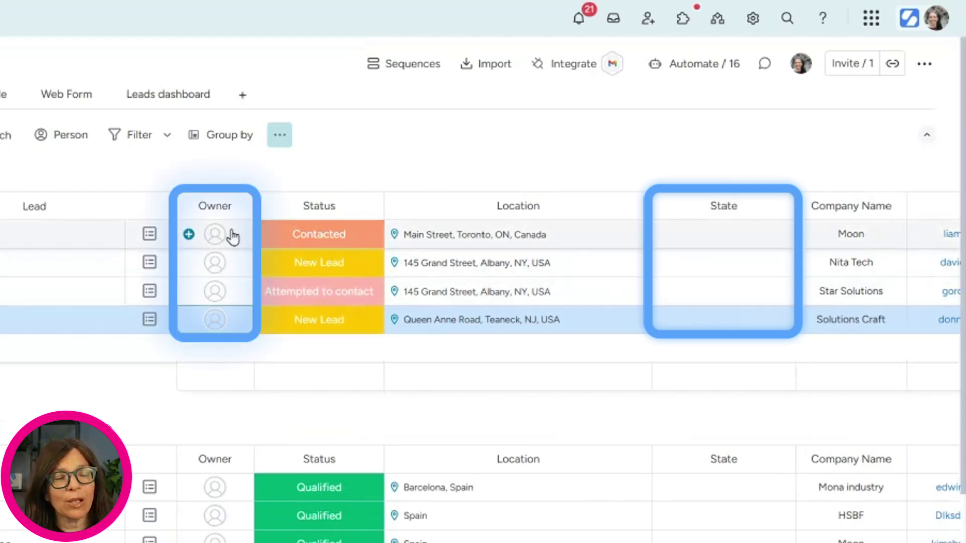
Step: Set the State of the first lead in the New Leads group to NJ
mouse_move(237, 217)
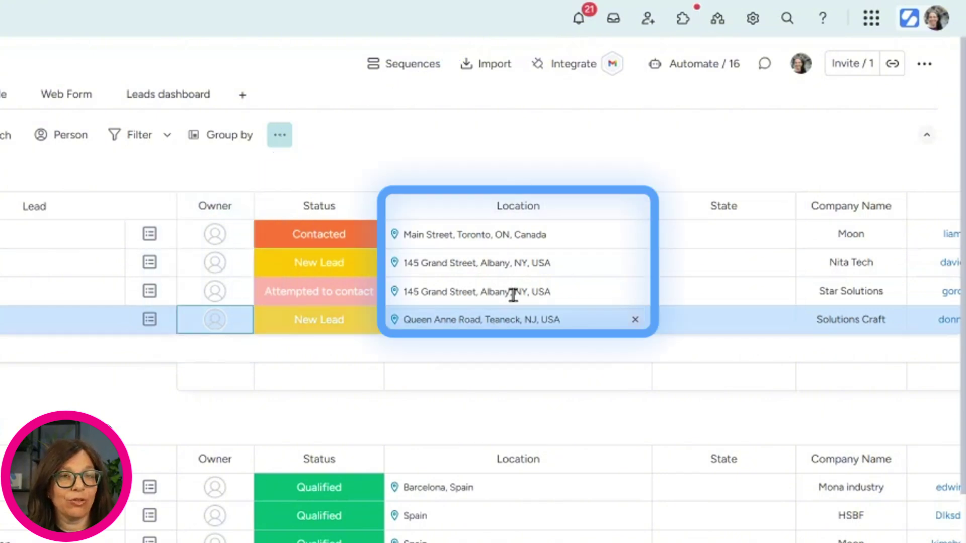
left_click(689, 239)
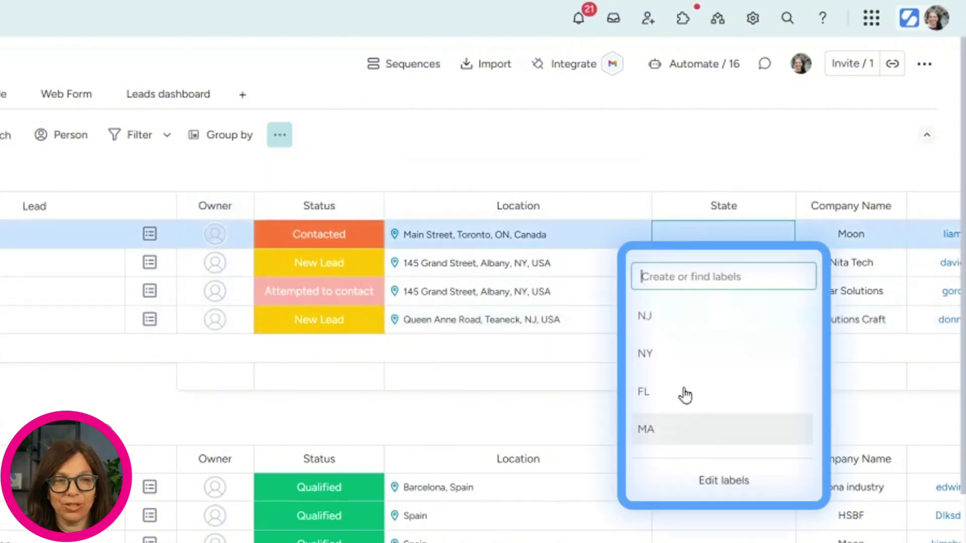
left_click(673, 324)
left_click(660, 197)
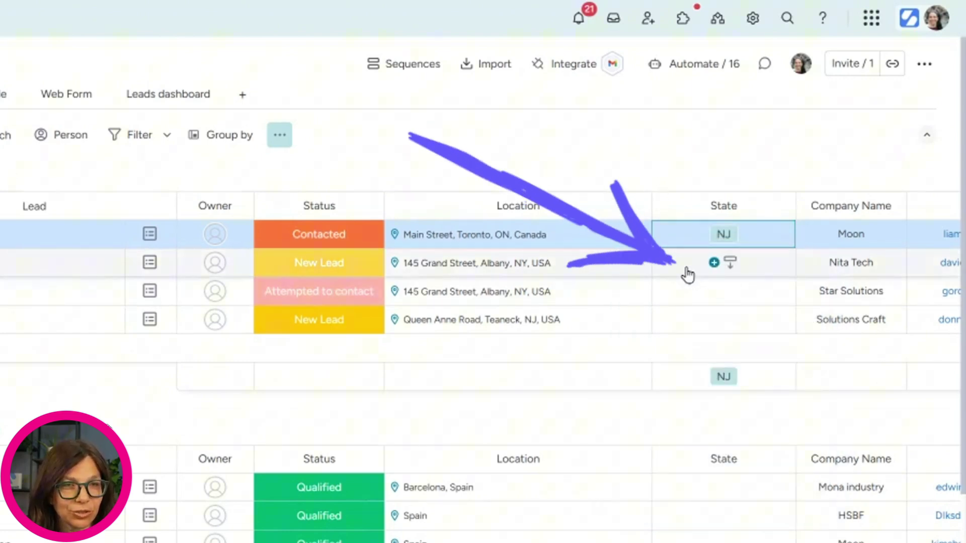
Step: Set the State of the second lead in the New Leads group to NY and of the third lead to FL
left_click(685, 267)
left_click(645, 382)
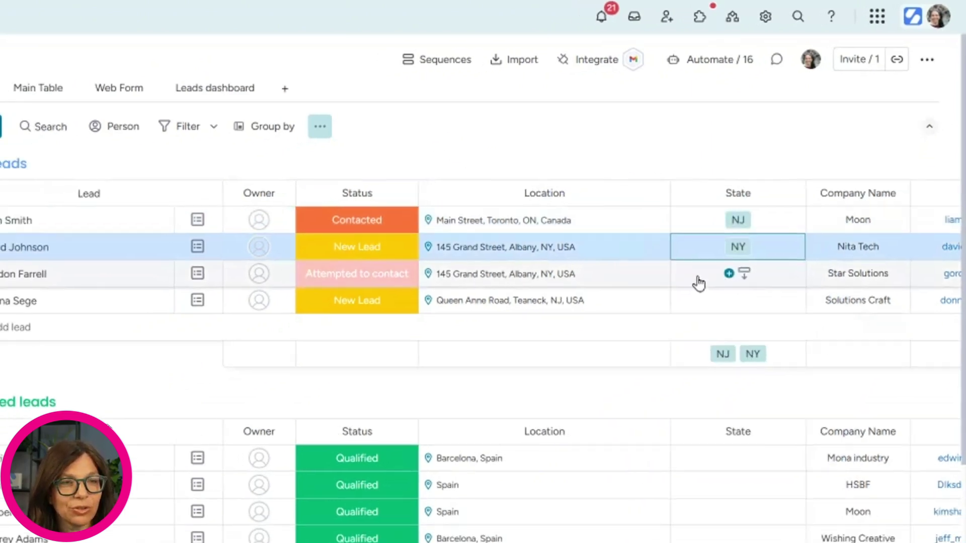
left_click(698, 278)
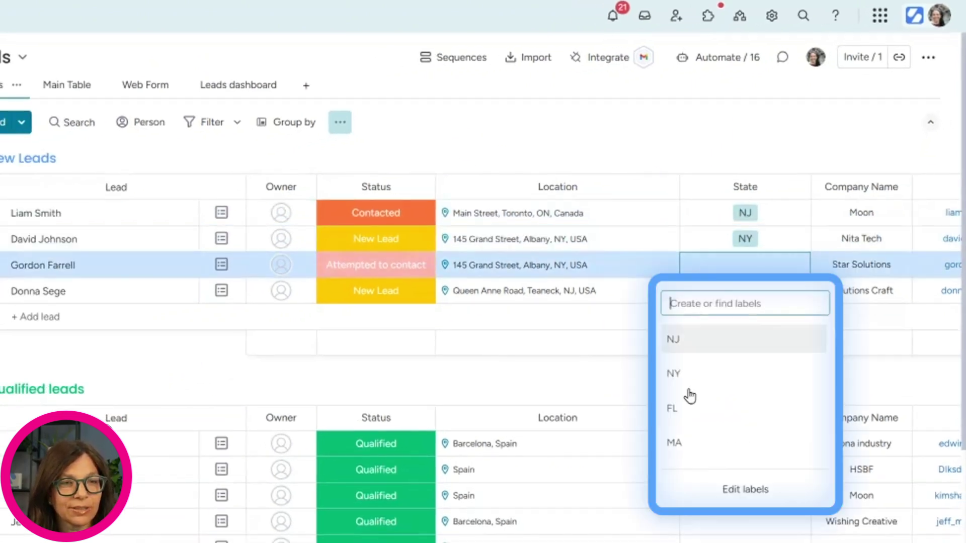
left_click(675, 411)
left_click(614, 149)
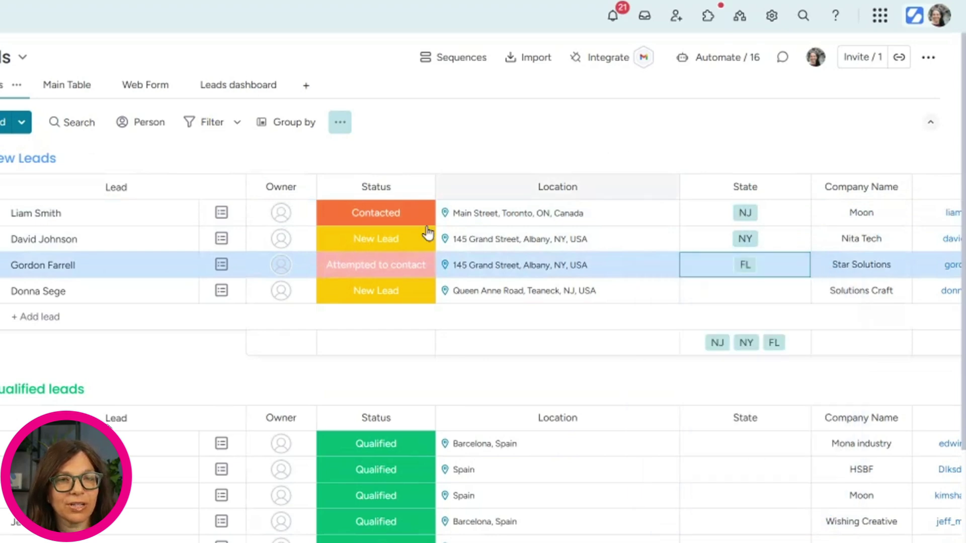
Step: Set up AI autofill on the Owner column with the Assign person action, basing assignments on State
left_click(301, 189)
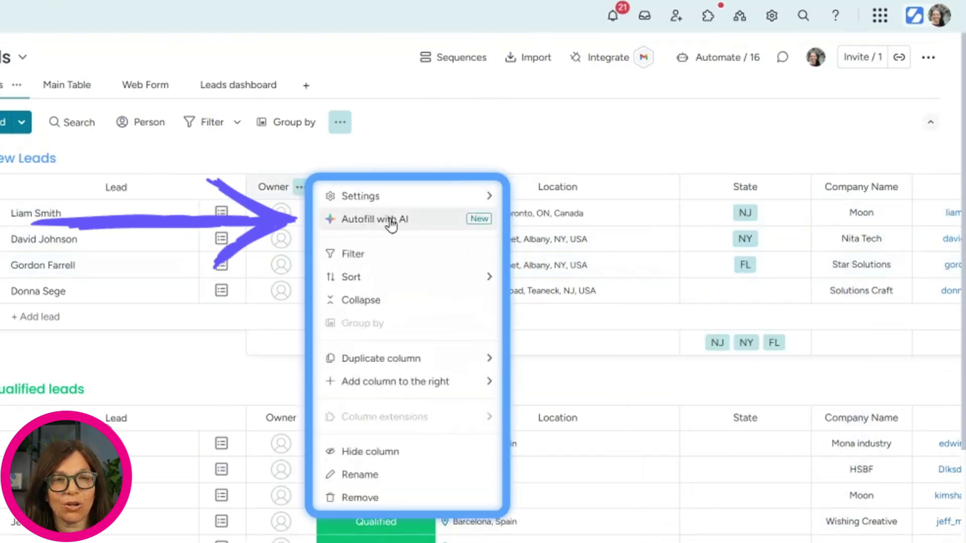
left_click(391, 224)
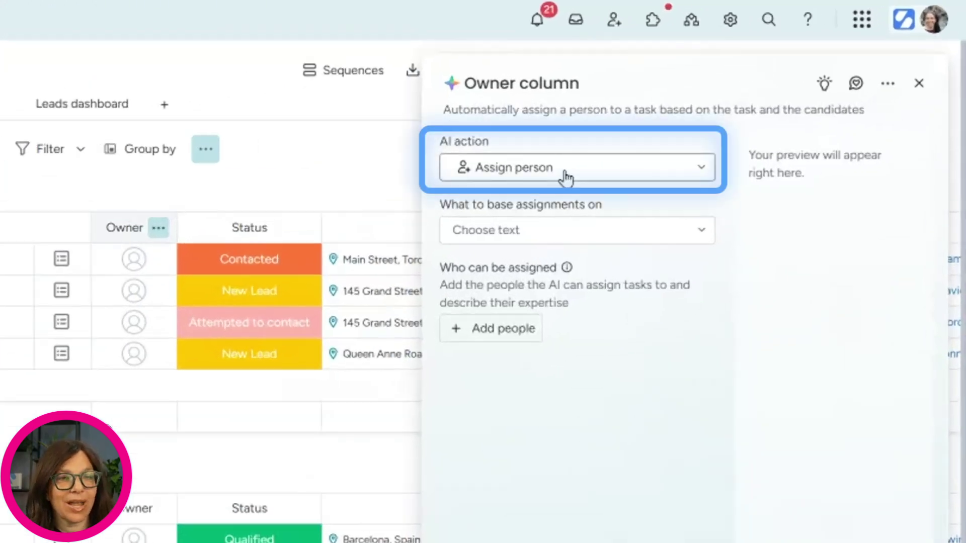
left_click(566, 237)
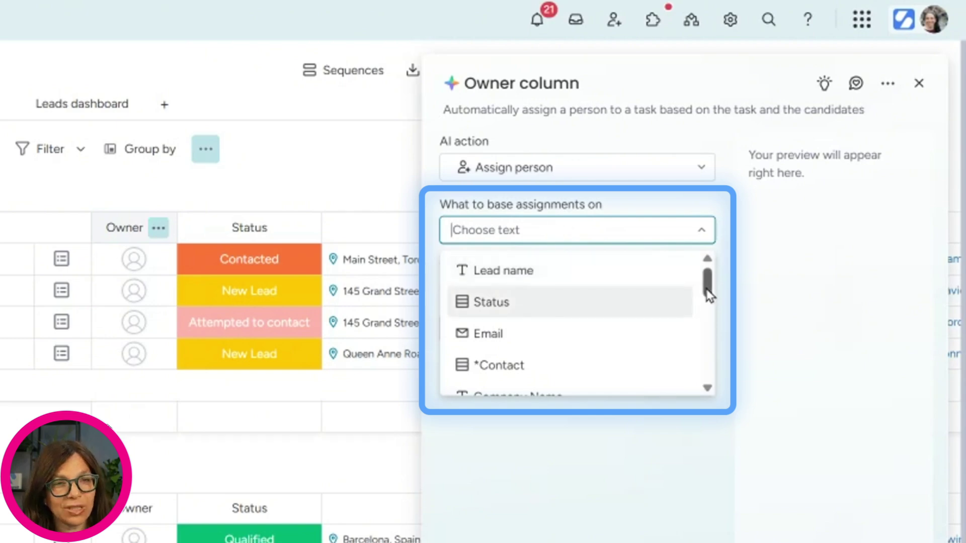
left_click_drag(709, 294, 709, 310)
type("st")
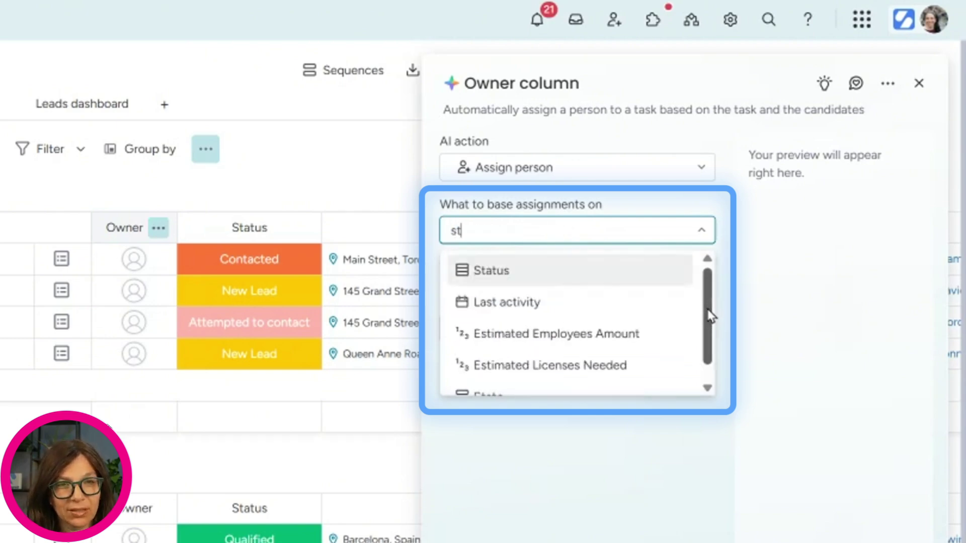
type("a")
left_click(524, 312)
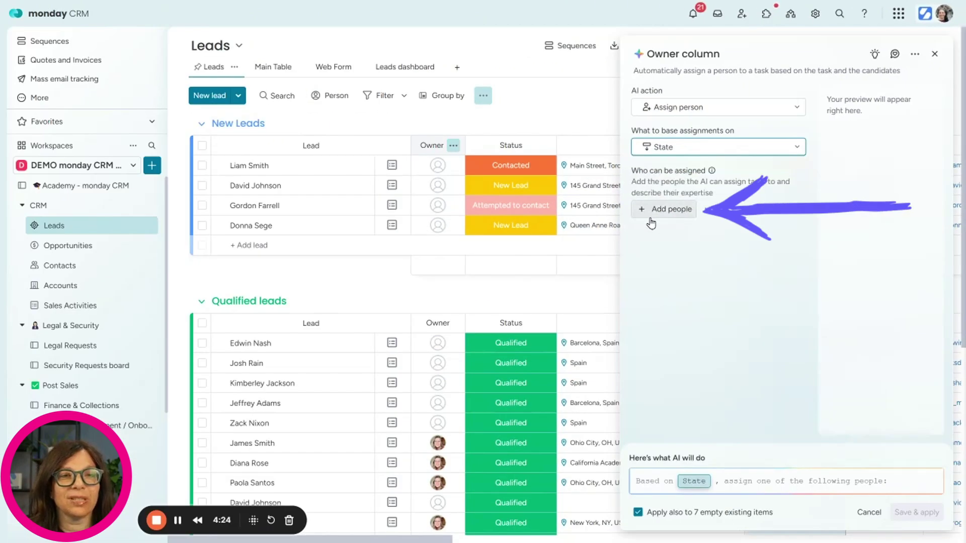
Step: Add the first suggested person as an assignable candidate with NJ as their skill description
left_click(652, 214)
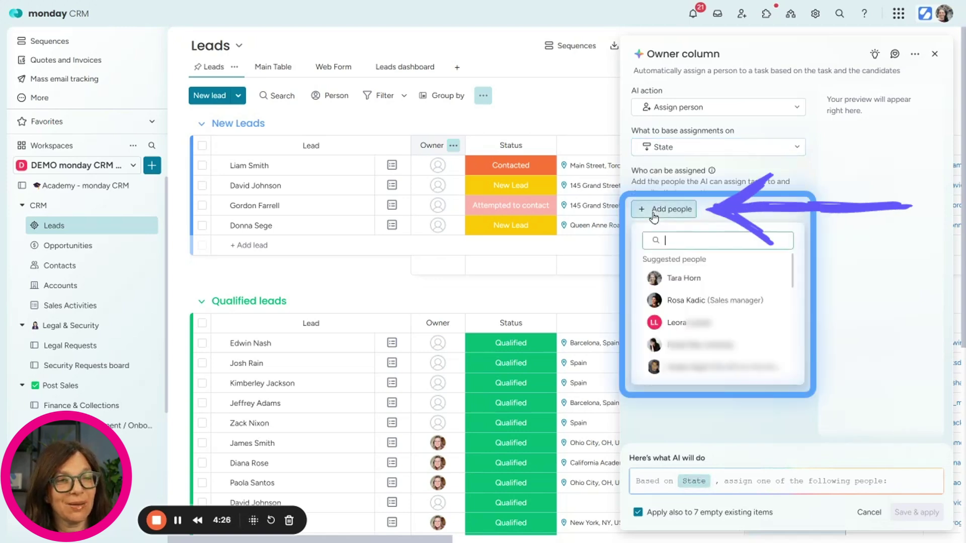
left_click(674, 278)
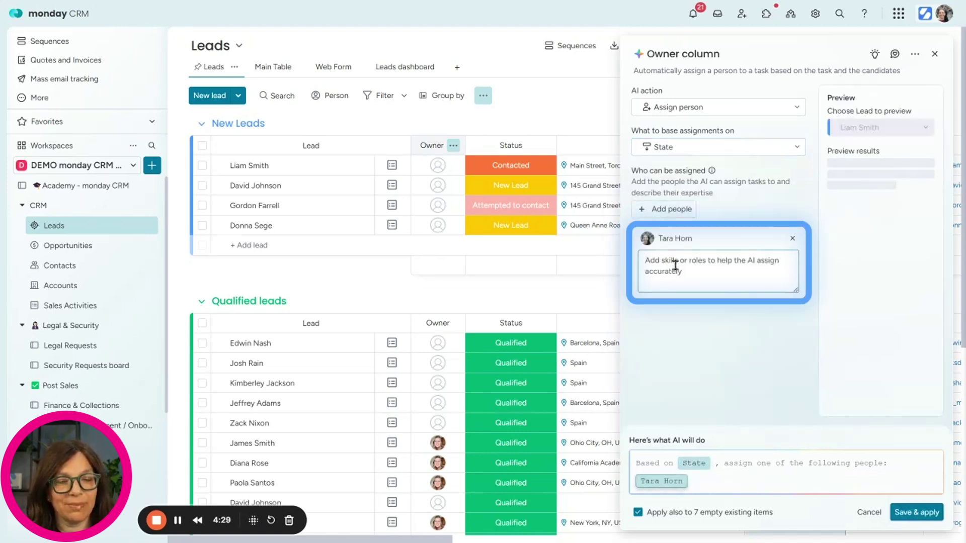
type("NJ")
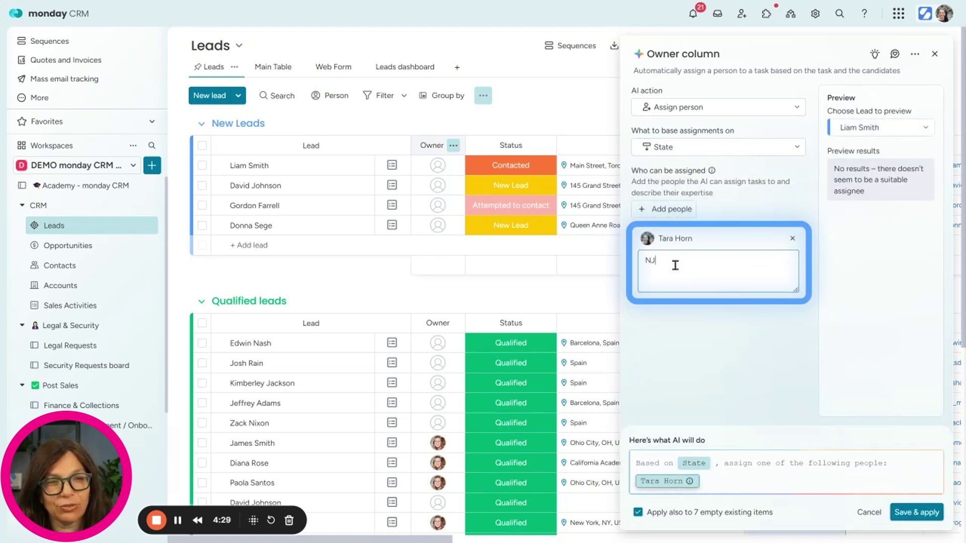
Step: Add the second suggested person as an assignable candidate with NY as their skill description
left_click(668, 210)
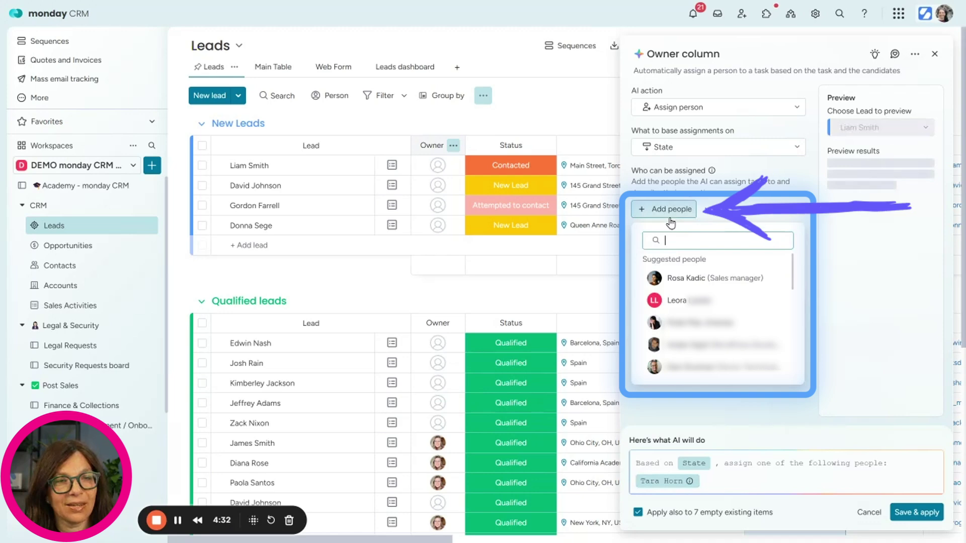
left_click(676, 300)
left_click(679, 272)
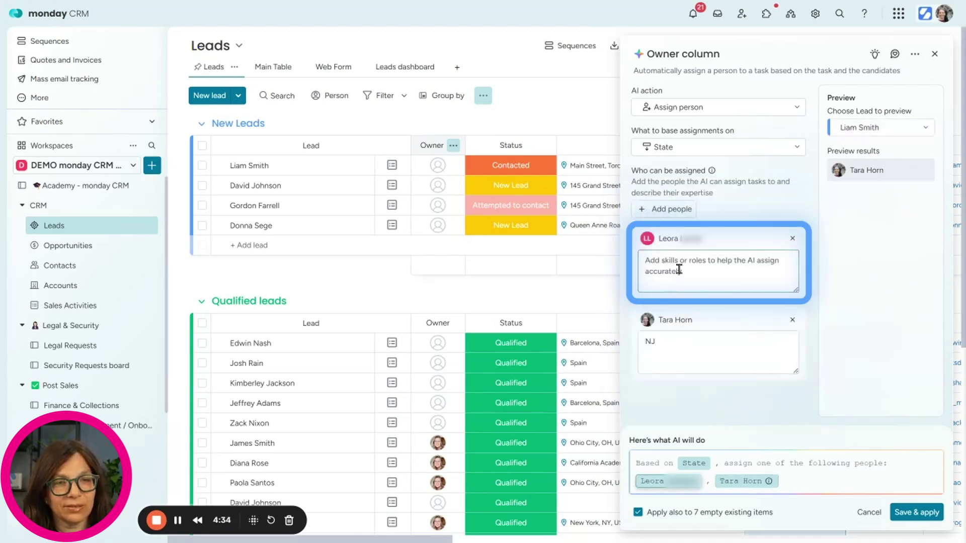
Step: Add the fifth suggested person as a candidate with FL as their skill description, and save and apply the Owner autofill, including empty existing items
left_click(673, 212)
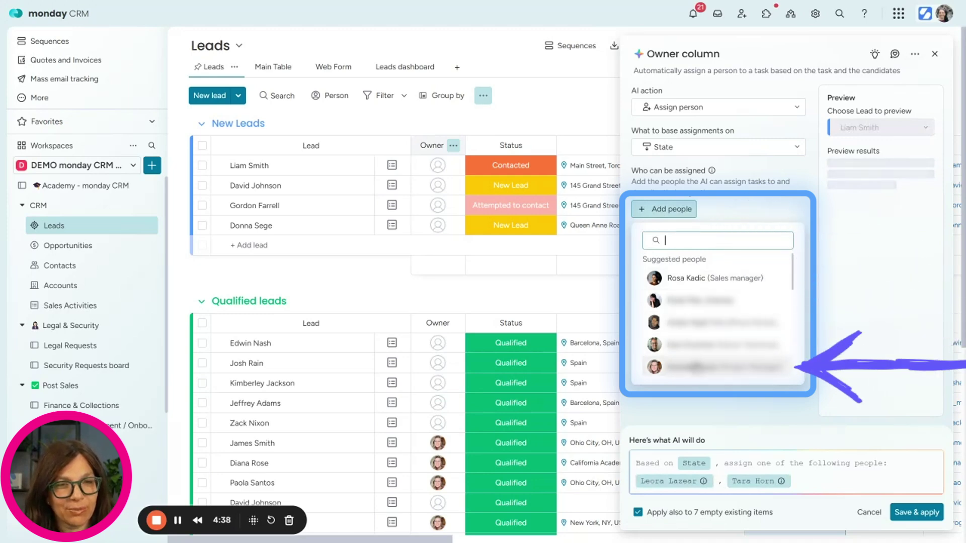
left_click(696, 367)
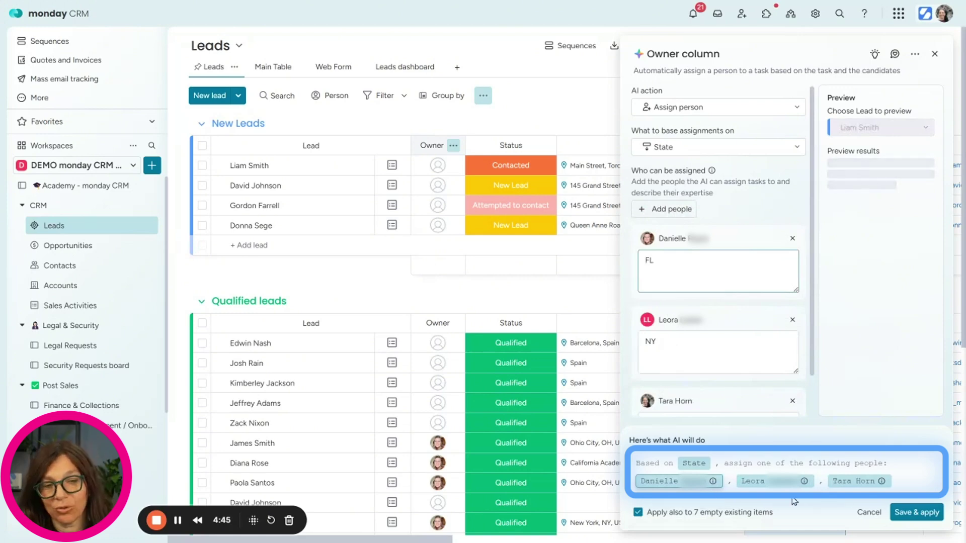
left_click(916, 512)
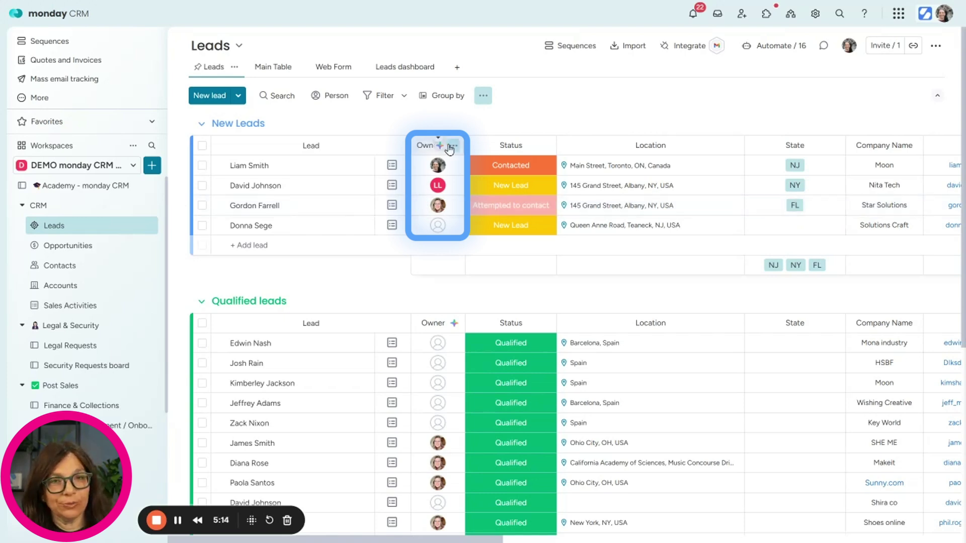
left_click(545, 147)
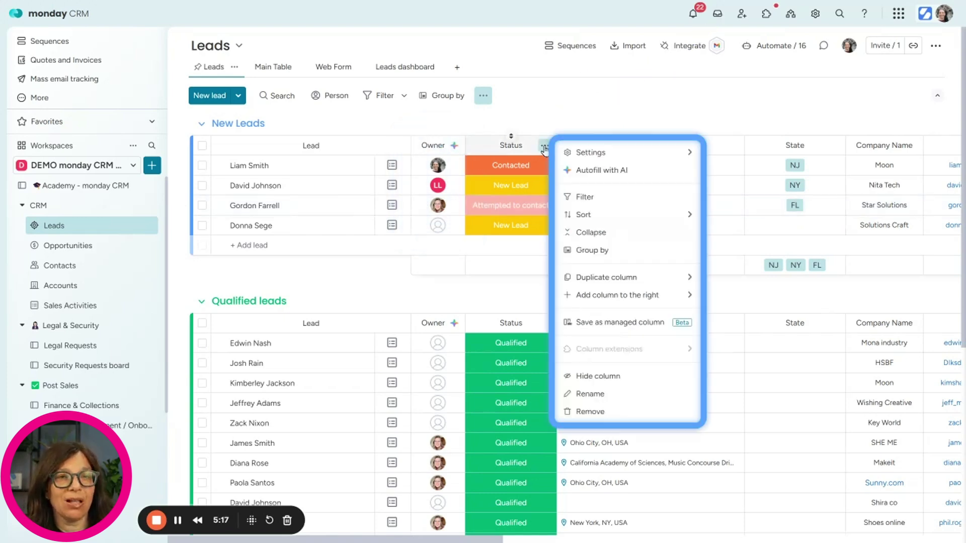
left_click(694, 115)
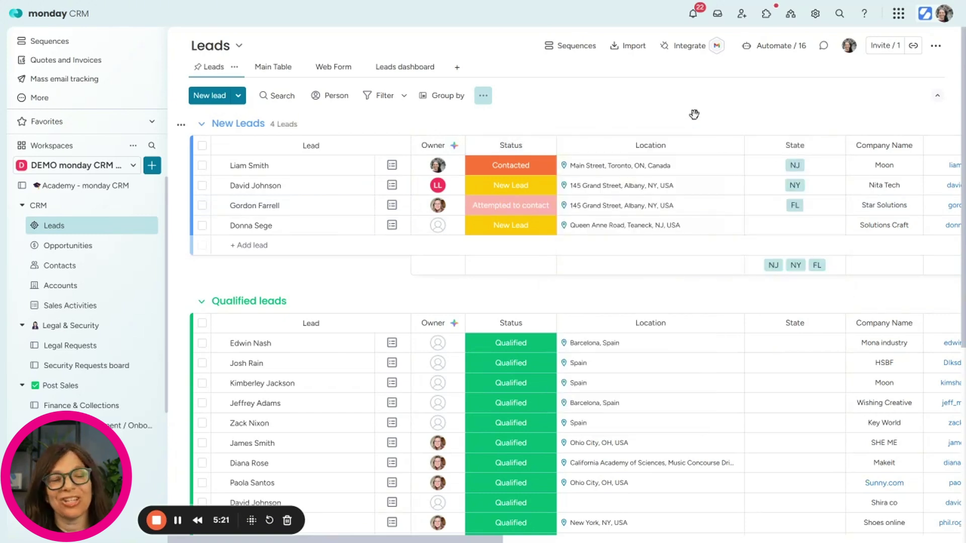